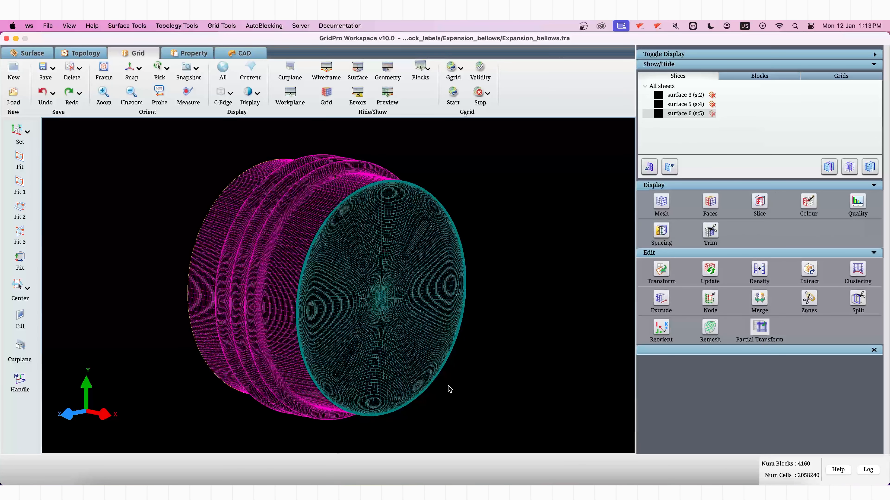
Step: Display the grid's internal face sheets
drag(132, 364, 590, 222)
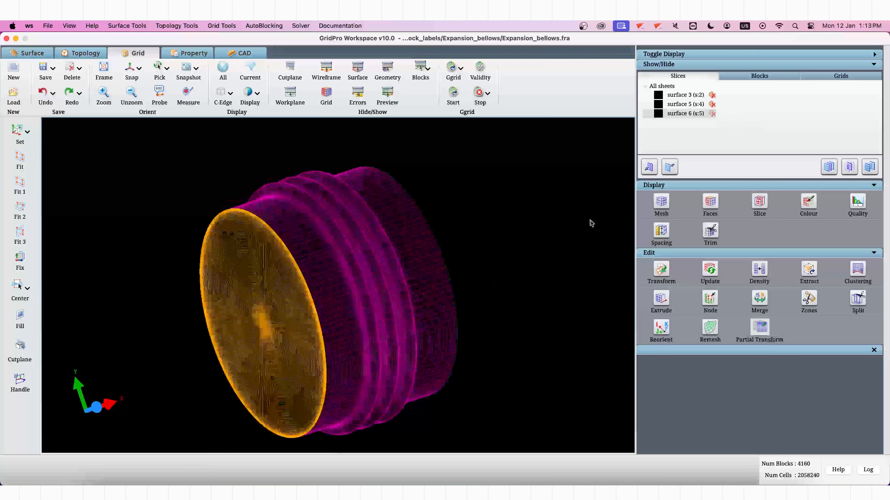
drag(608, 292, 128, 343)
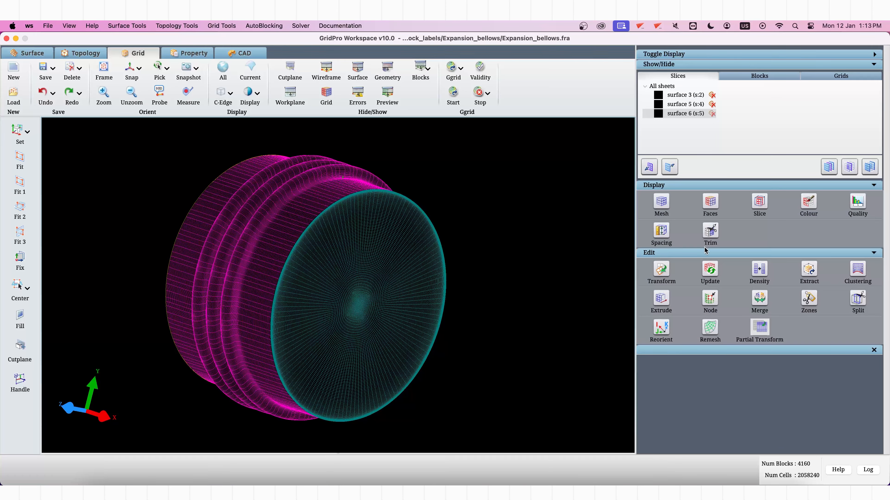
click(712, 201)
click(704, 381)
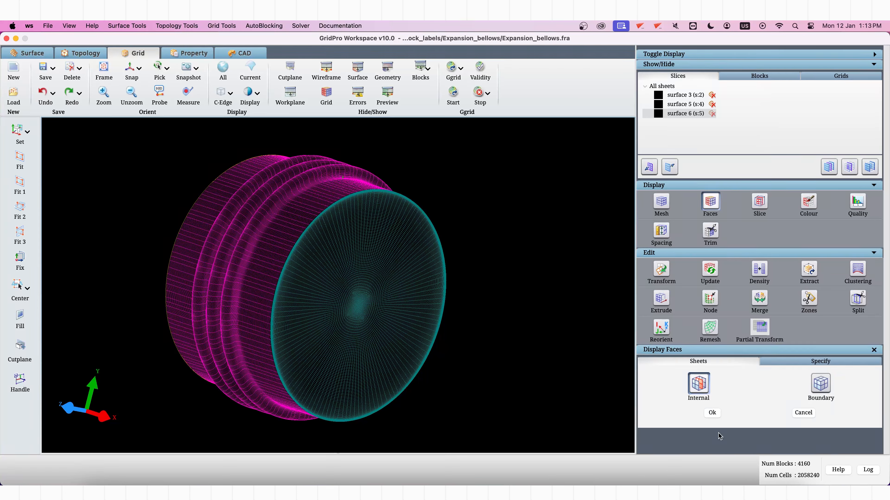
click(712, 413)
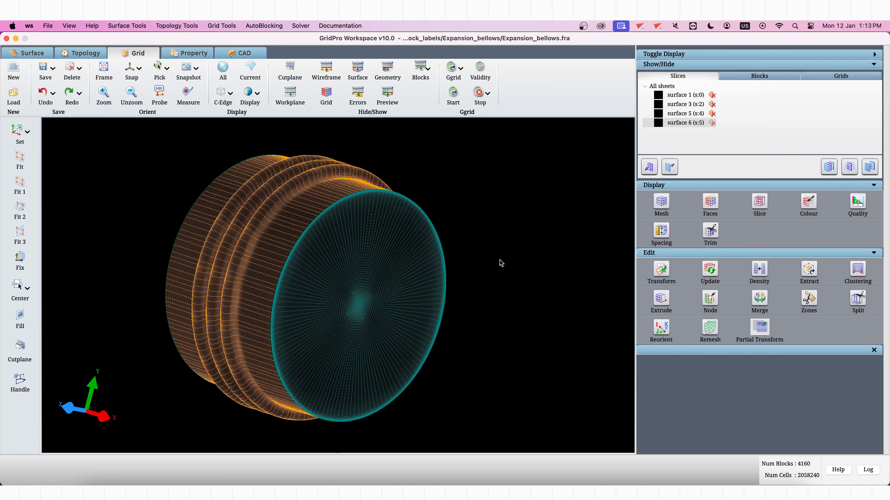
Step: Hide the surface 6 end-cap sheet and inspect the wall grid inside the bellows
right_click(393, 274)
click(416, 340)
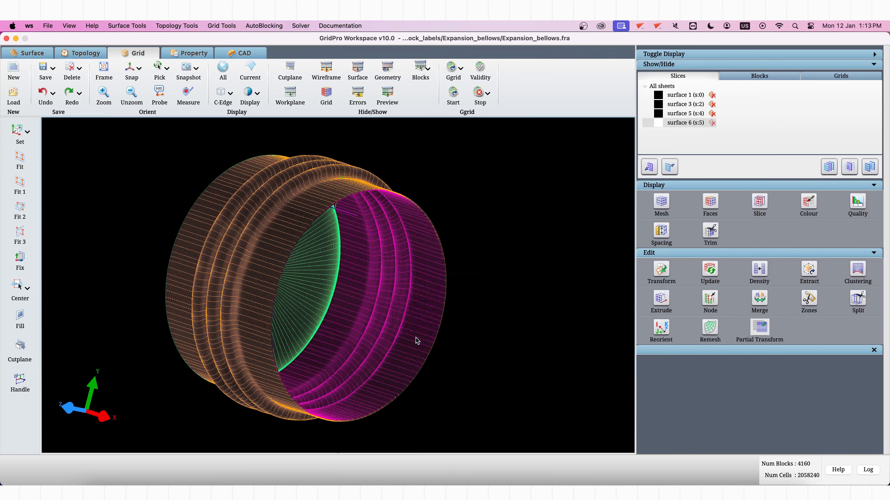
drag(399, 326, 285, 225)
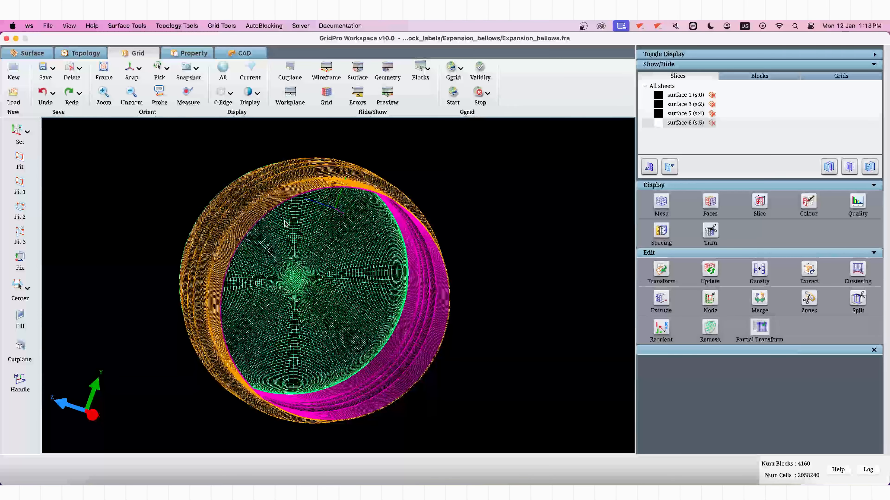
drag(271, 169, 336, 211)
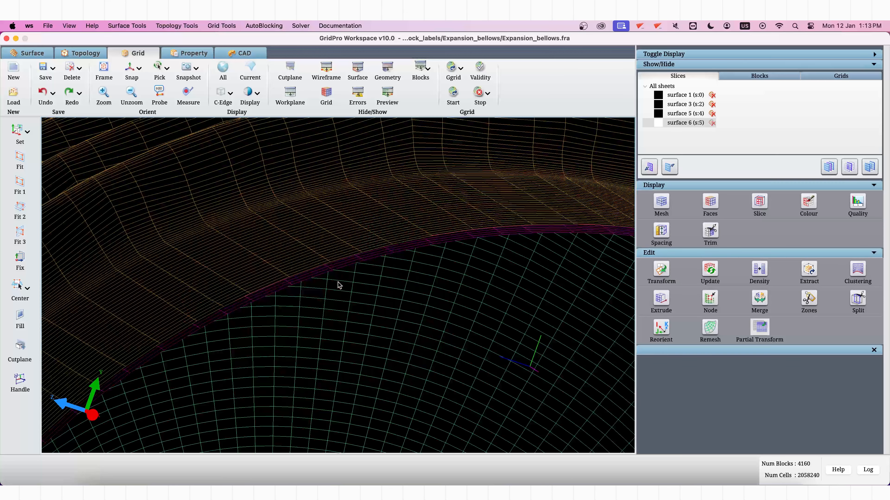
scroll(339, 284, up, 2)
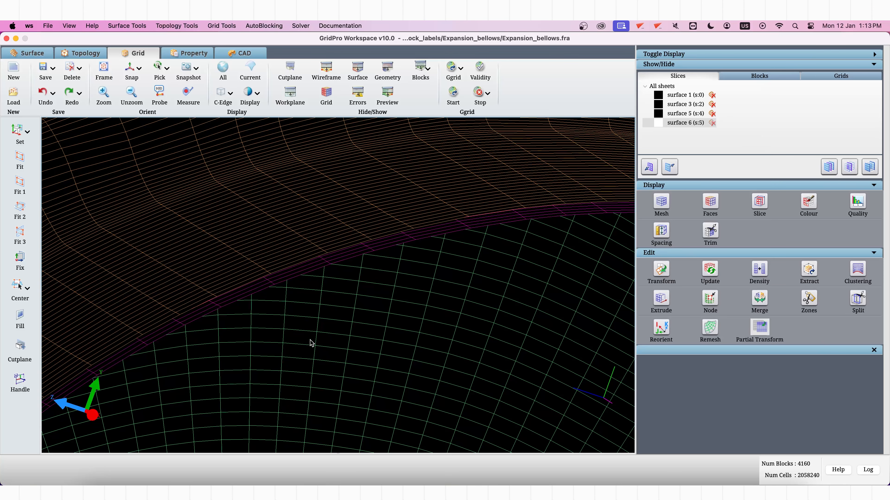
scroll(338, 390, down, 4)
drag(338, 391, 484, 357)
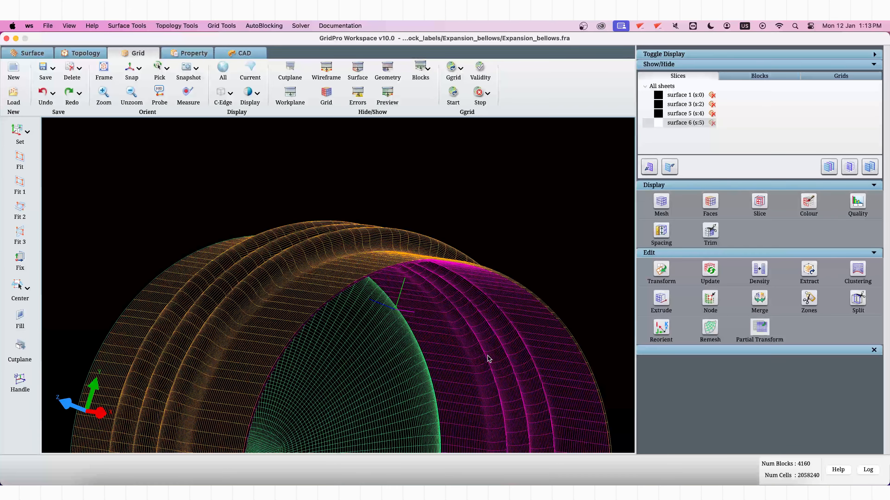
Step: Open the 3D property blocks, hide the workplane and toggle the display of the Fluid property block
click(192, 55)
scroll(388, 338, down, 5)
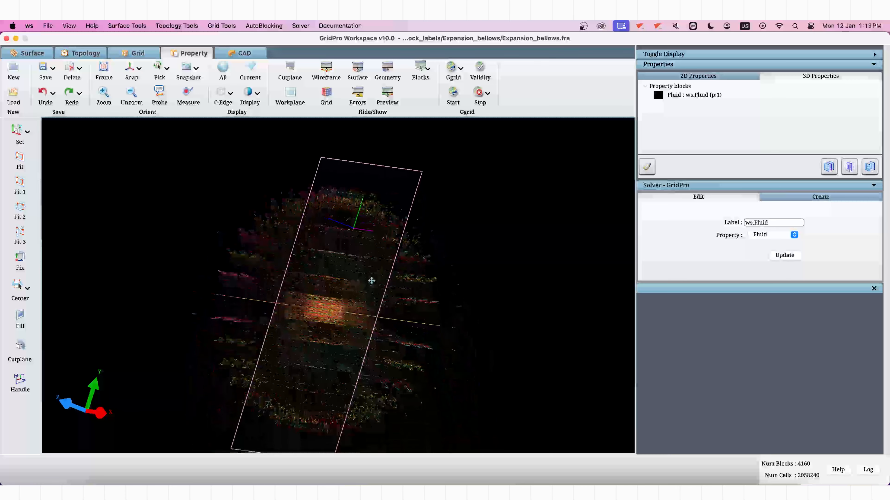
click(290, 93)
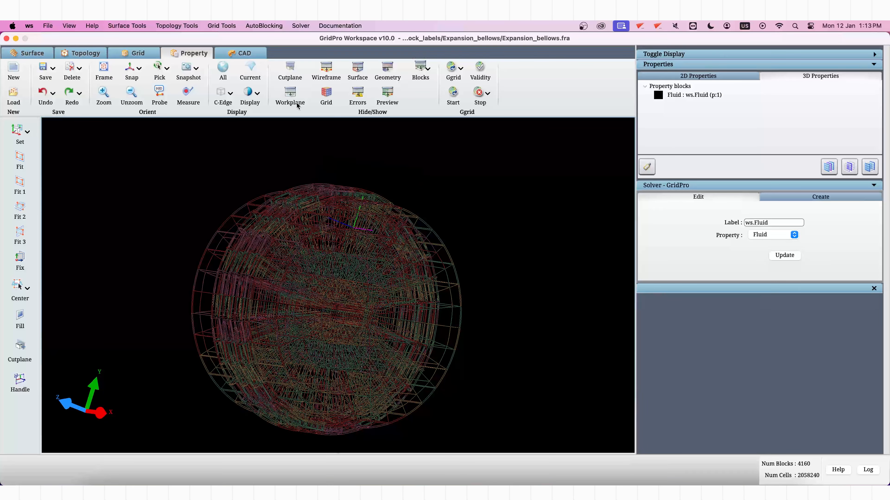
click(658, 95)
click(658, 95)
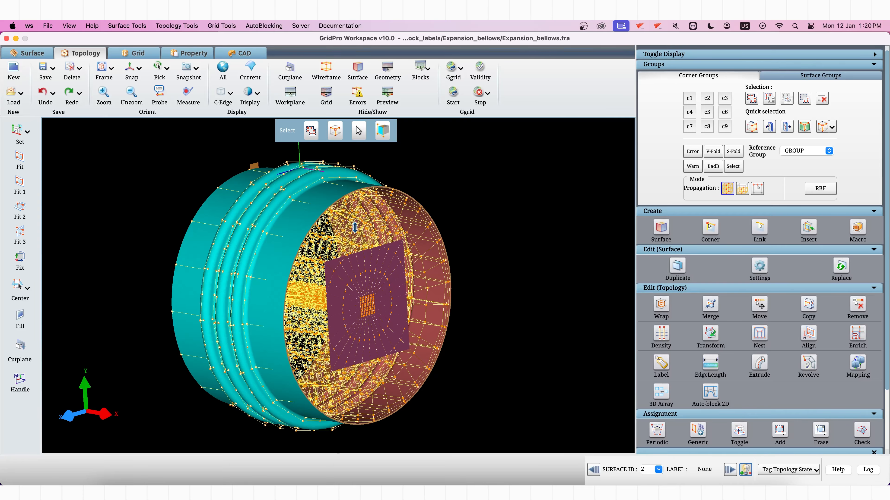
Step: Preview the topology's block faces with the surfaces hidden and inspect them from both ends
drag(439, 261, 275, 276)
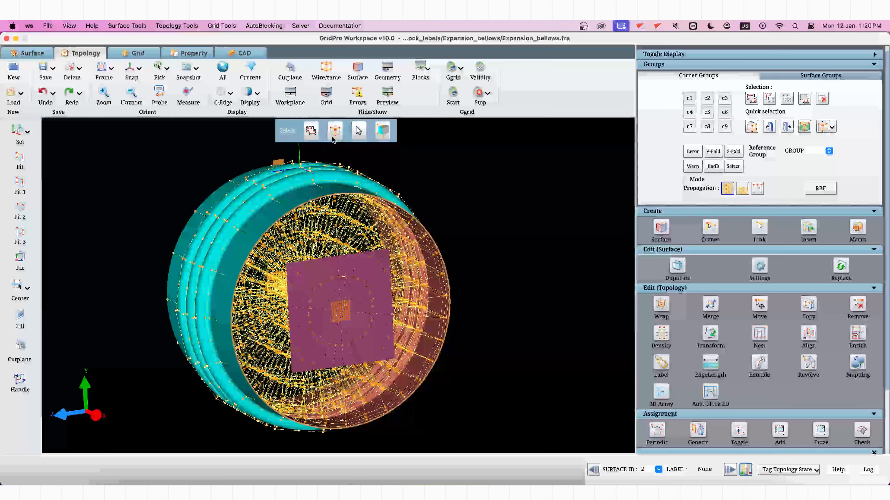
click(392, 94)
scroll(193, 266, down, 3)
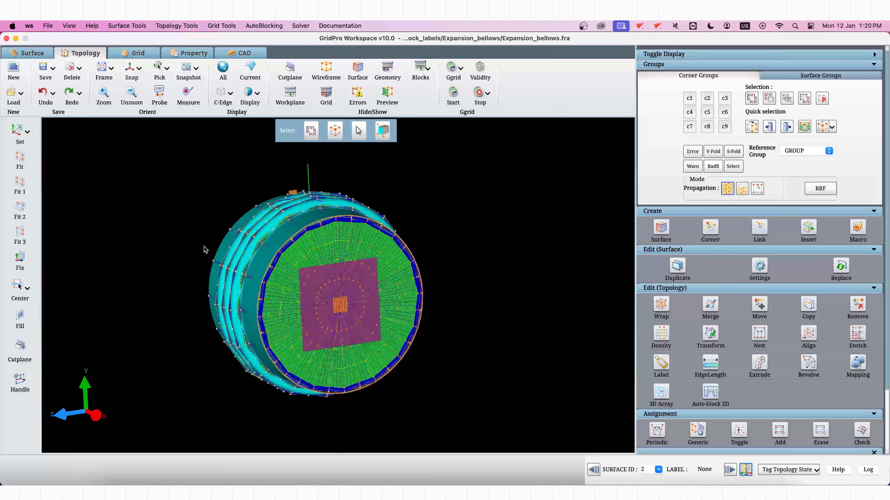
click(359, 81)
drag(317, 263, 532, 209)
drag(570, 247, 137, 280)
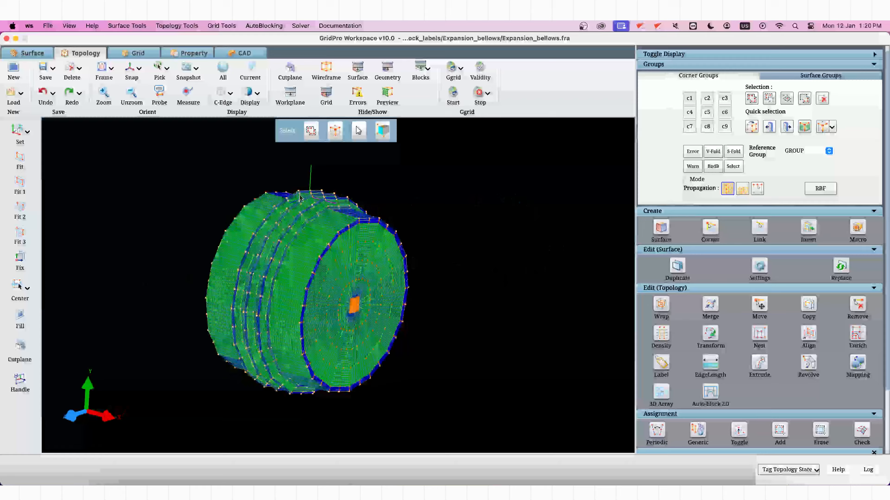
Step: Show the surfaces again without the block preview and check the topology's validity
click(359, 80)
click(387, 94)
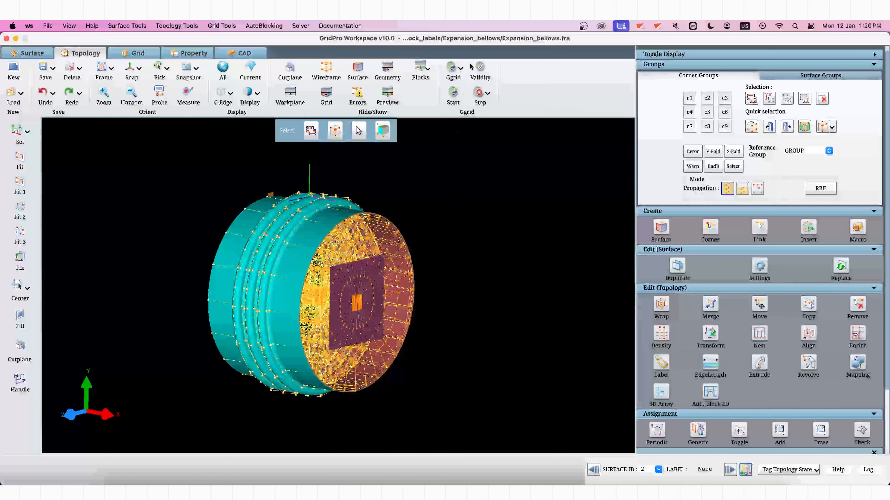
click(479, 68)
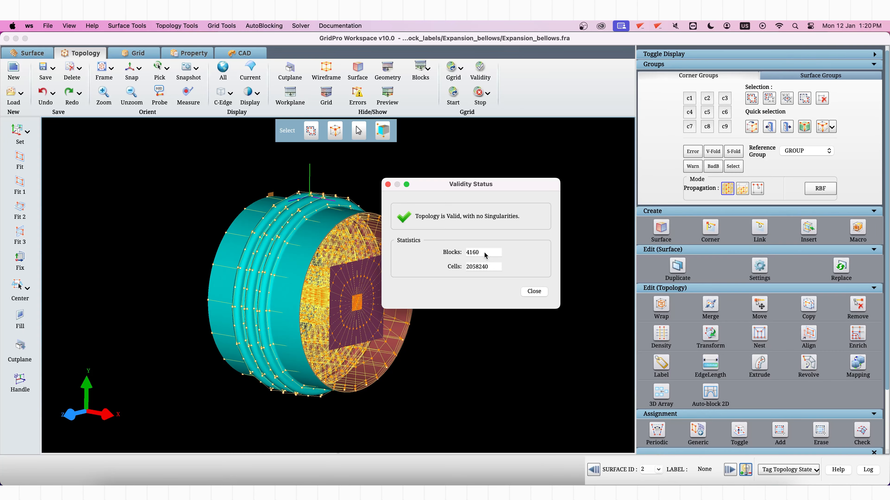
click(531, 291)
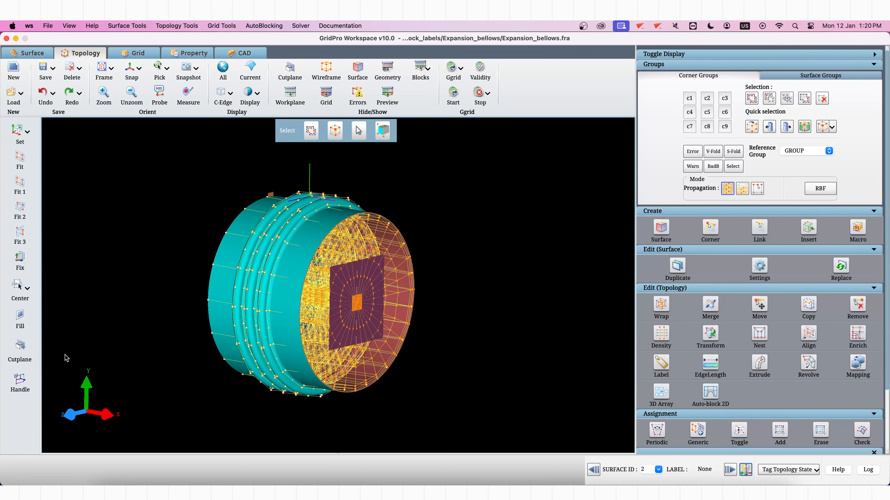
Step: Add a cutting plane centred at x 107.923 with its normal along z, and flip the cut side
click(18, 352)
scroll(714, 426, down, 5)
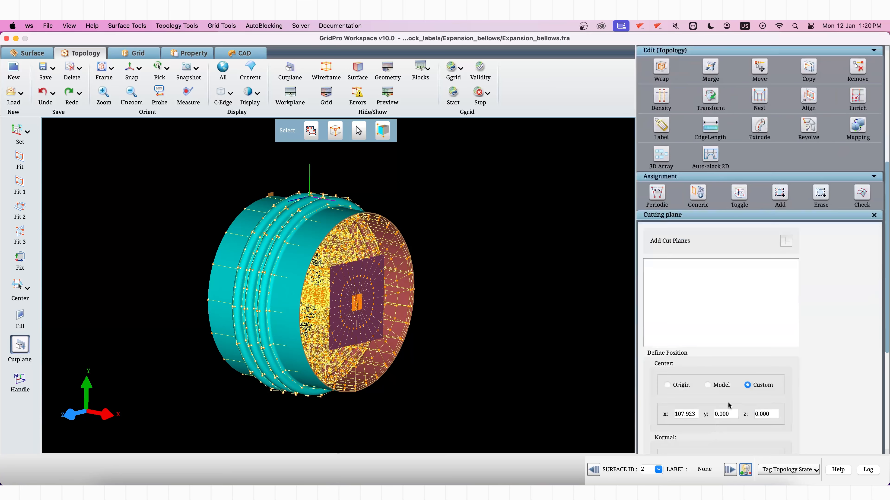
scroll(772, 251, down, 4)
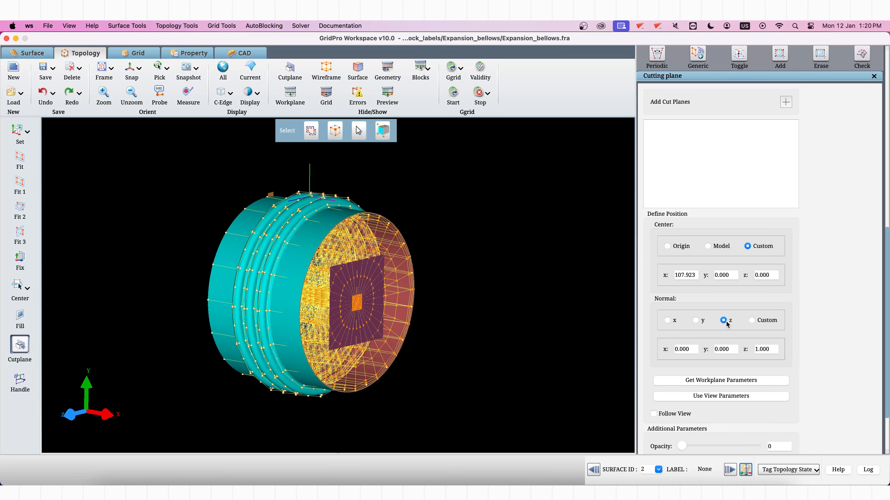
click(786, 102)
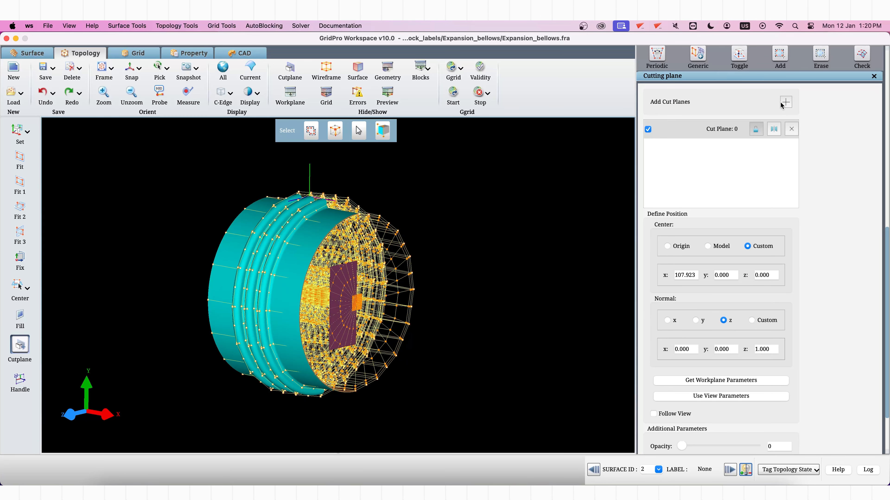
click(773, 129)
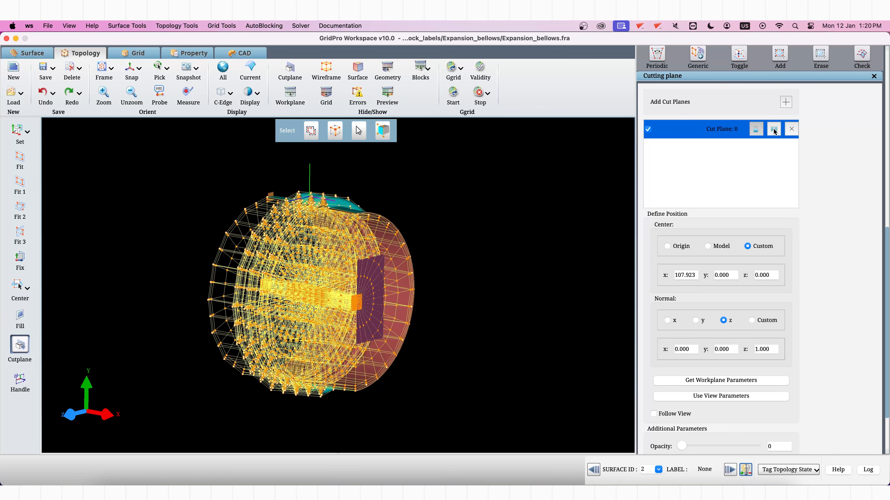
Step: Hide the wireframe and examine the sectioned bellows convolutions face-on along the z axis
click(326, 70)
drag(277, 247, 462, 246)
click(122, 70)
drag(267, 183, 377, 238)
middle_drag(365, 235, 374, 274)
scroll(371, 285, up, 2)
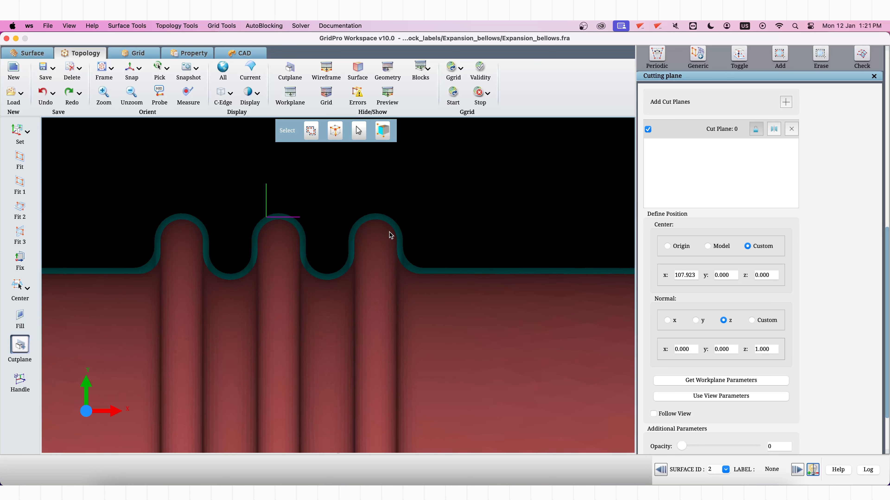
scroll(356, 358, down, 3)
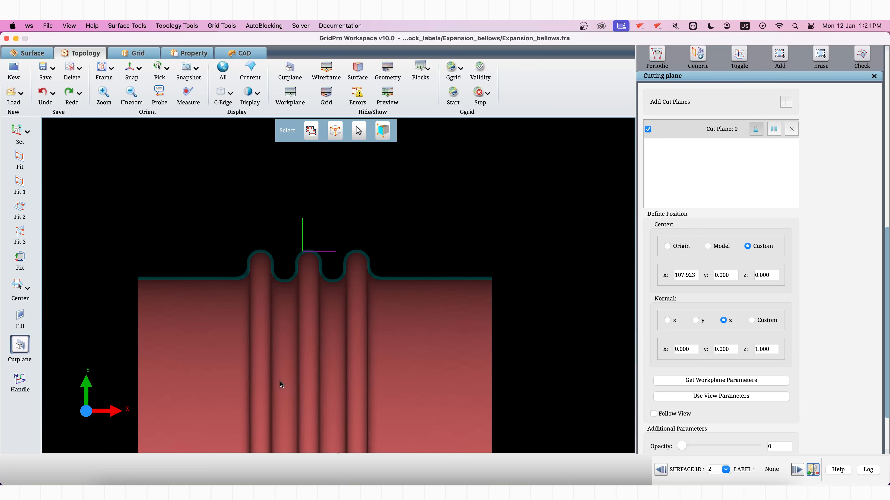
scroll(319, 393, up, 2)
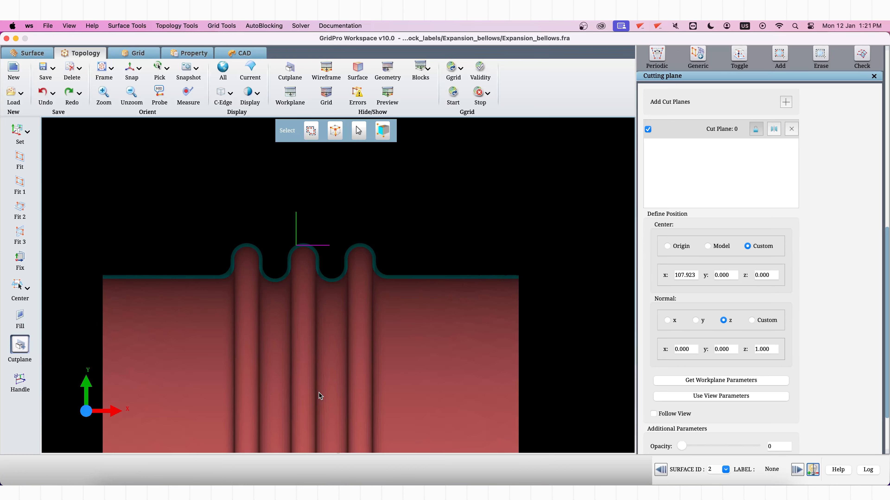
Step: Isolate corner group c4 and show its wireframe over the sectioned convolutions
scroll(669, 217, up, 10)
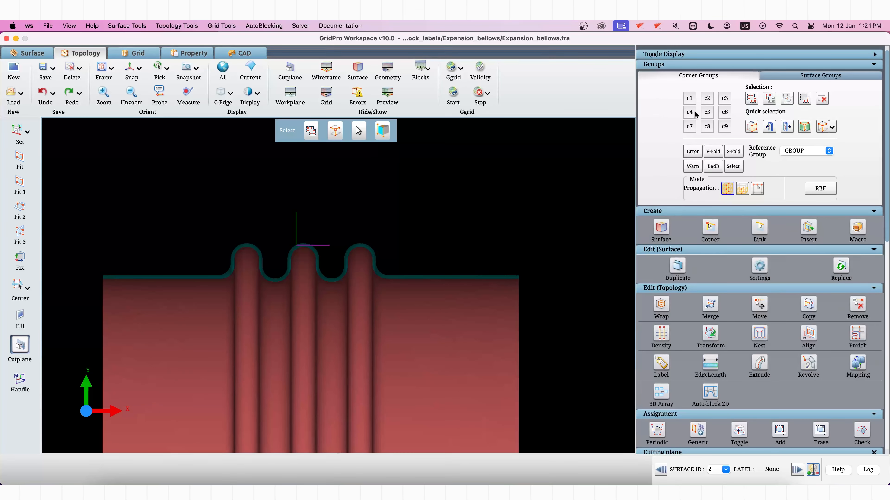
click(690, 112)
click(327, 75)
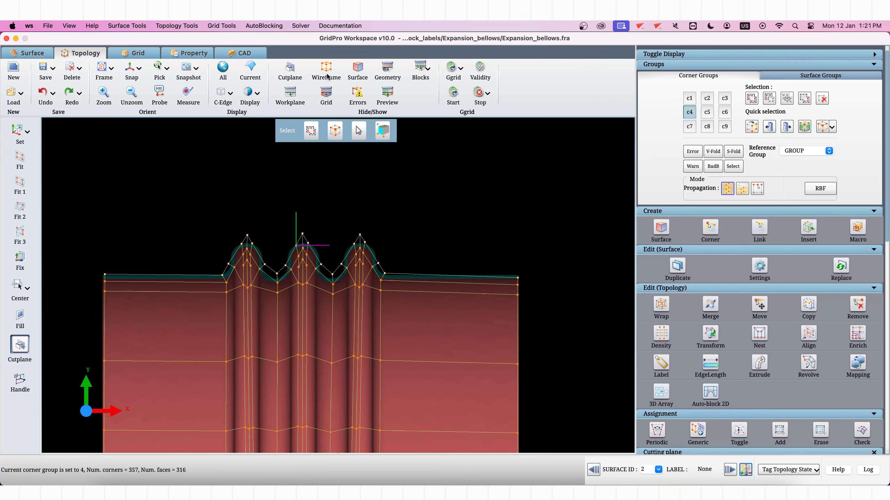
scroll(443, 331, up, 2)
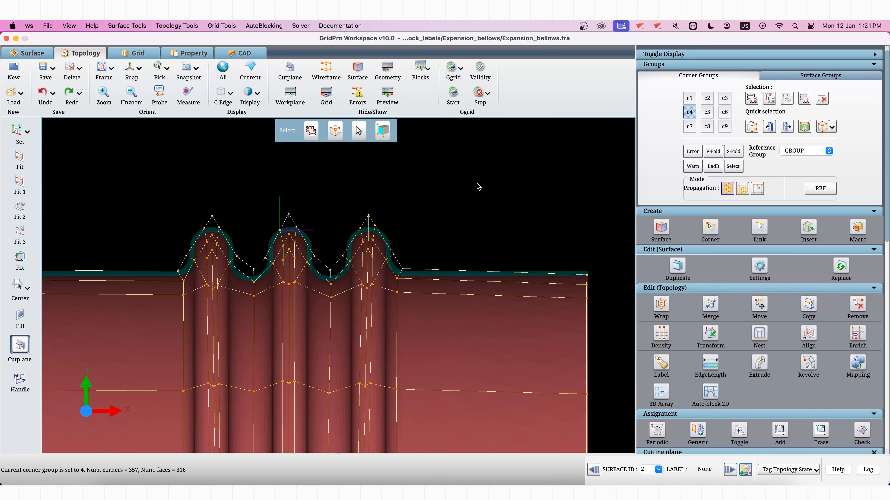
Step: Remove the cutting plane and deselect corner group c4 to display the full bellows topology
scroll(696, 346, down, 8)
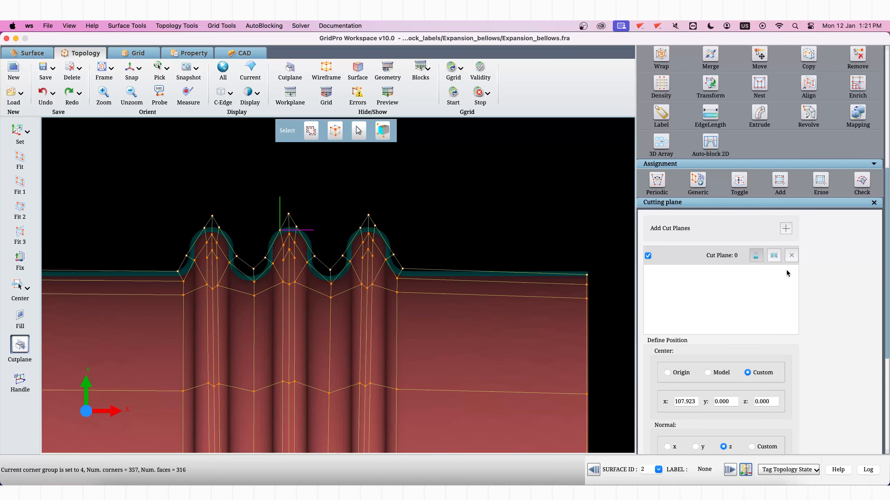
click(791, 256)
scroll(557, 319, down, 5)
drag(539, 314, 169, 295)
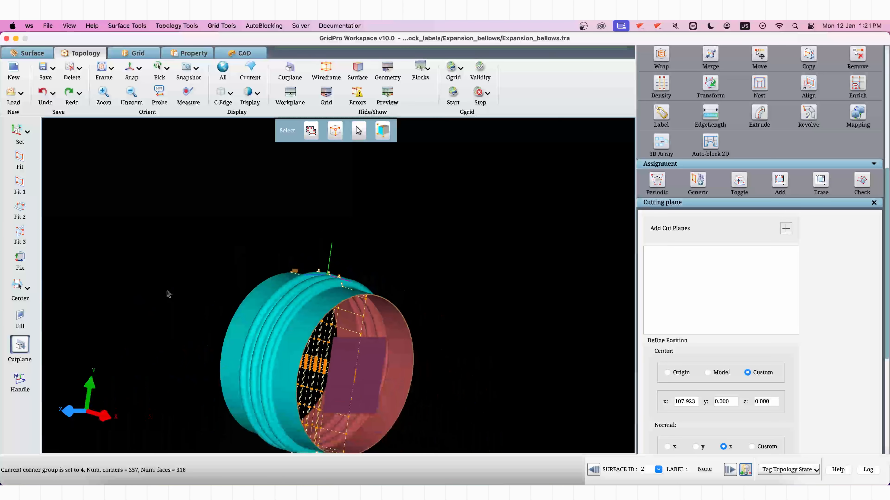
scroll(686, 116, up, 10)
click(685, 113)
right_drag(537, 253, 532, 219)
drag(490, 196, 466, 172)
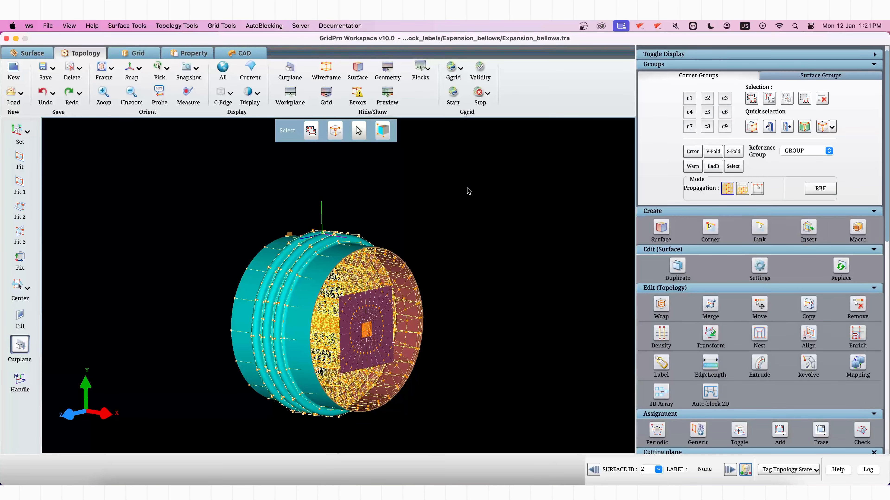
Step: Open the Label tool for topology entities with Blocks as the entity type and All as the group
click(667, 366)
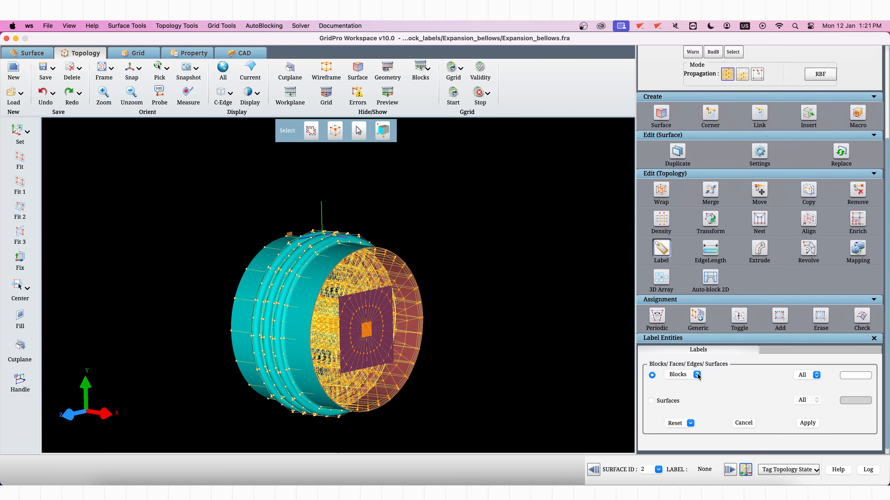
click(683, 375)
click(683, 375)
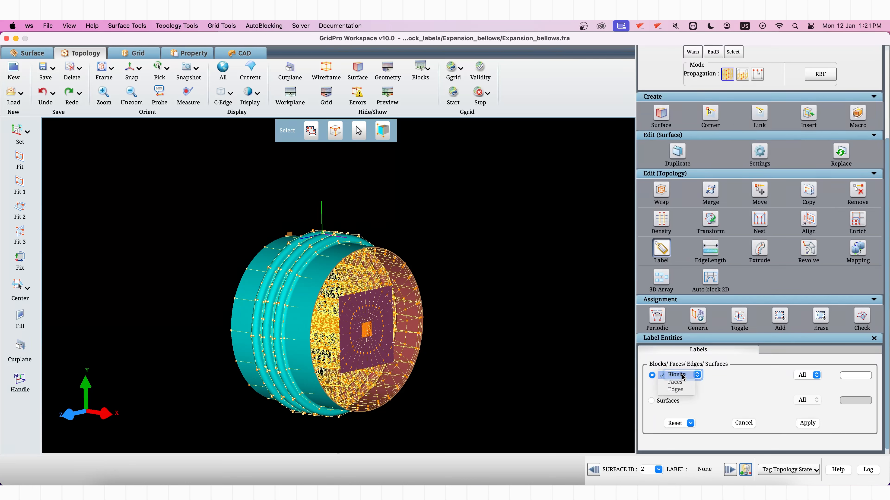
click(805, 377)
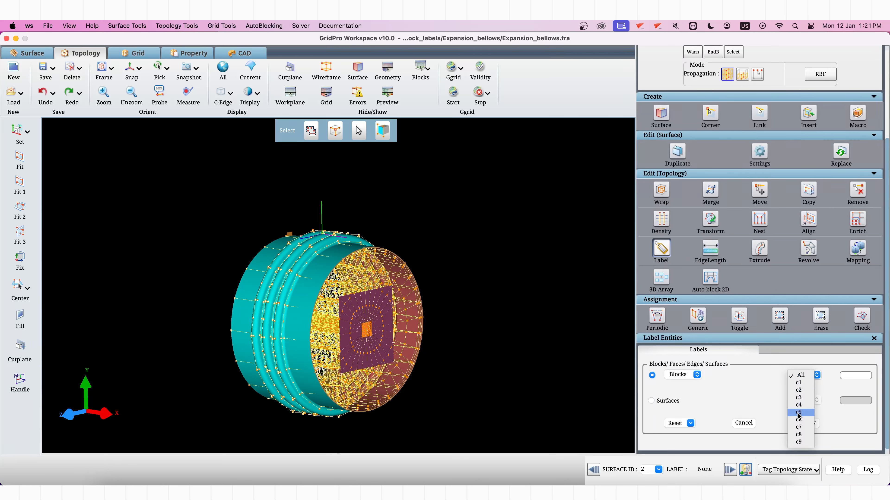
click(800, 375)
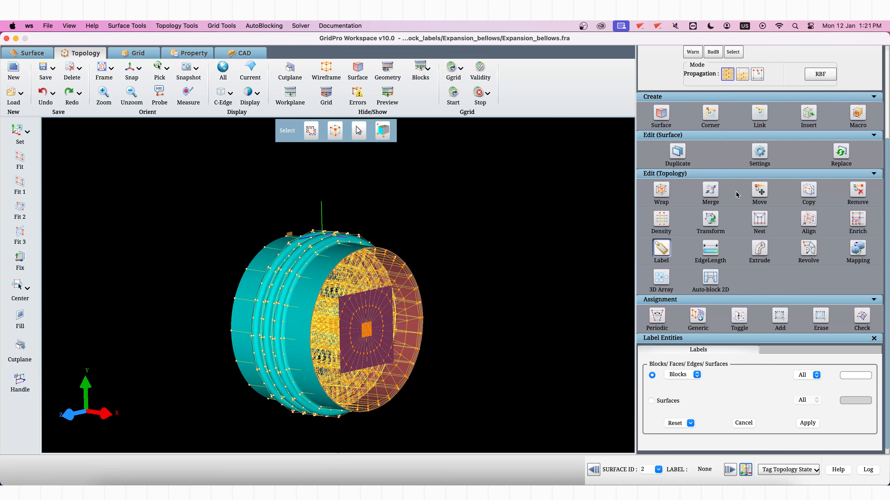
Step: Turn on the topology preview and examine the blocks of corner groups c1 and c2 in turn
scroll(736, 191, up, 5)
click(687, 100)
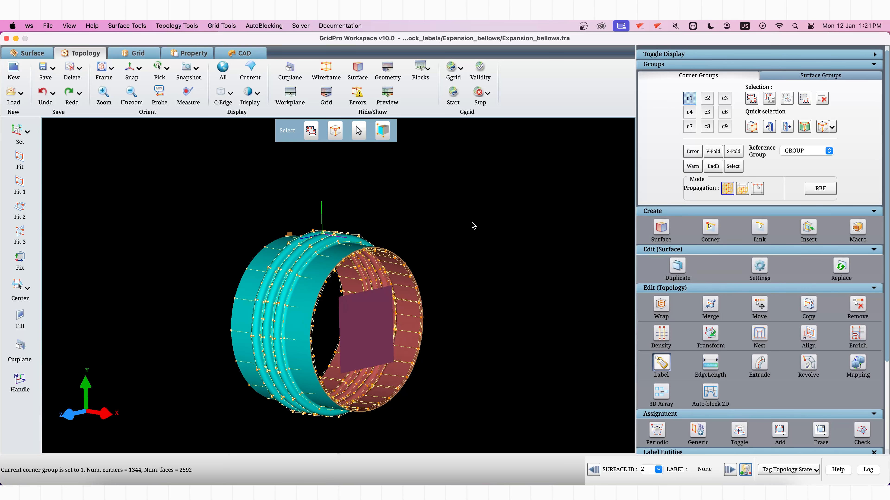
scroll(472, 226, up, 5)
click(386, 101)
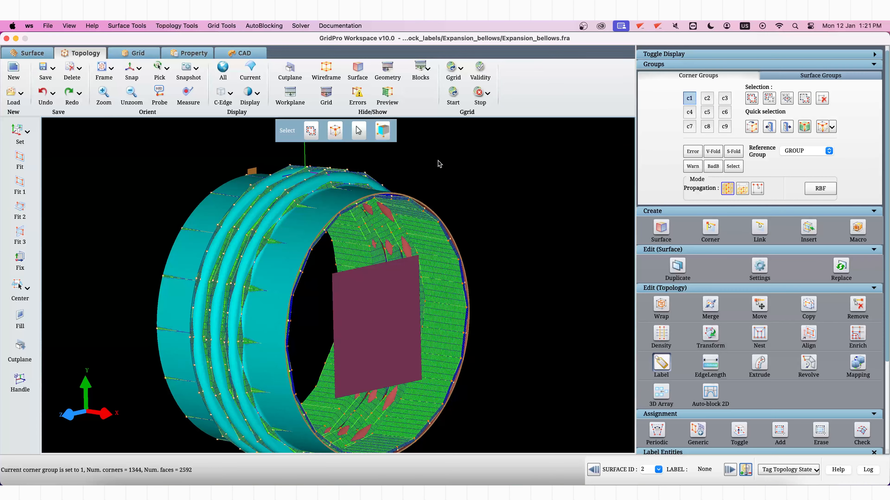
click(708, 99)
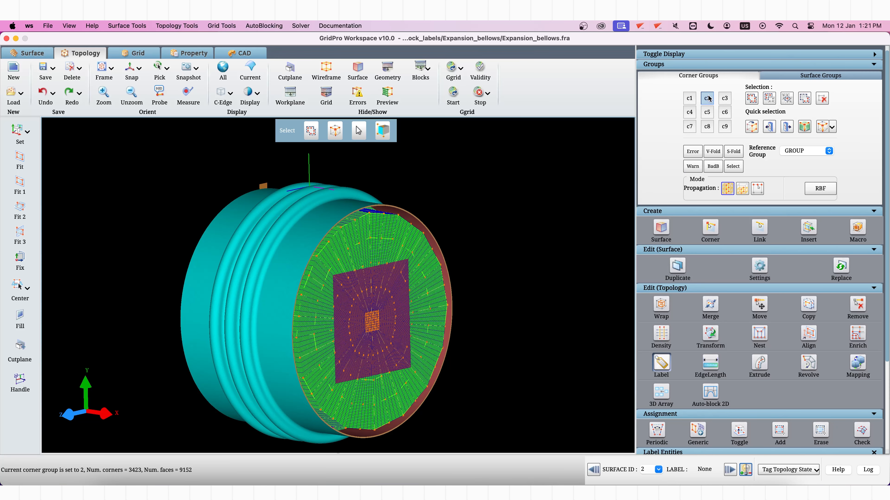
Step: Label the blocks of corner group c1 as "solid"
scroll(843, 439, down, 2)
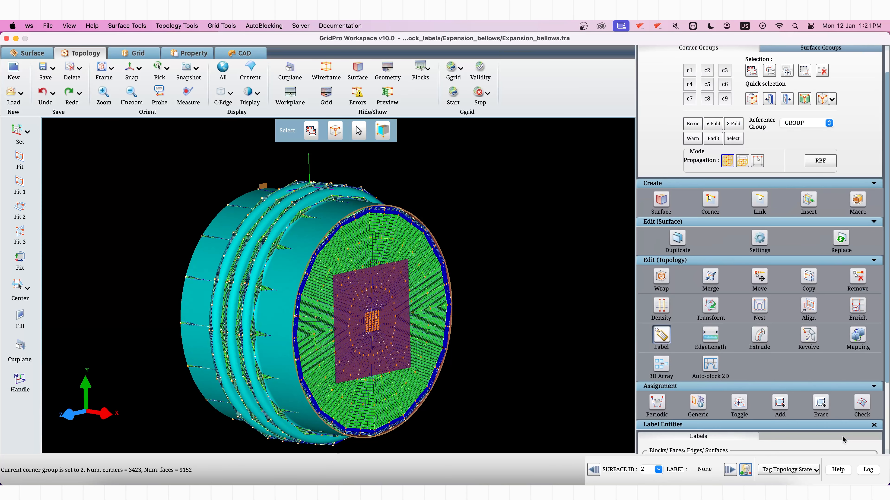
scroll(857, 431, down, 6)
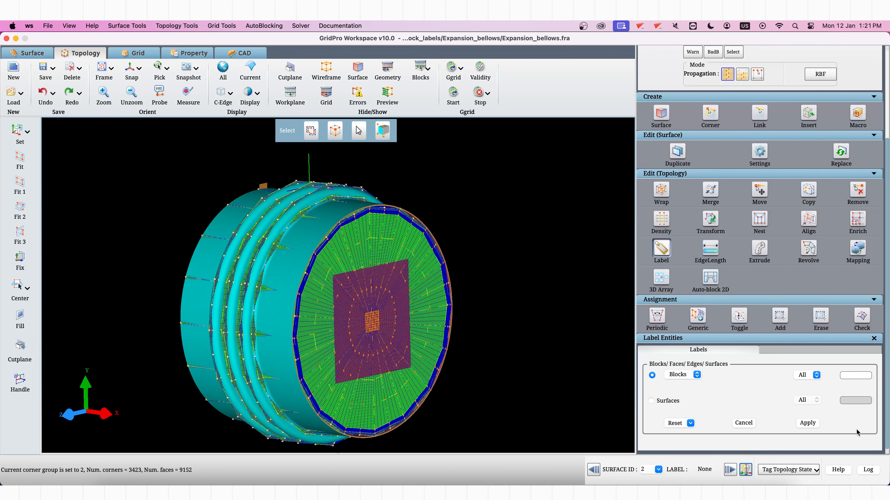
click(816, 376)
click(799, 383)
scroll(718, 192, up, 8)
click(690, 98)
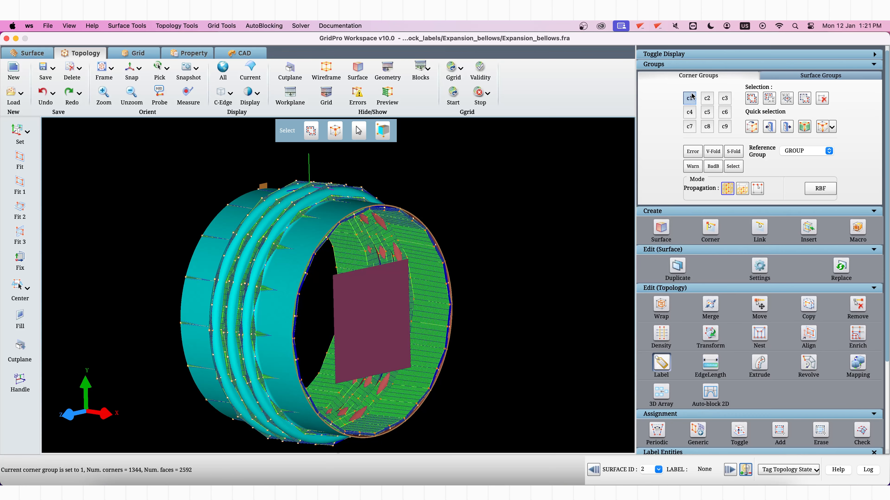
scroll(795, 321, down, 8)
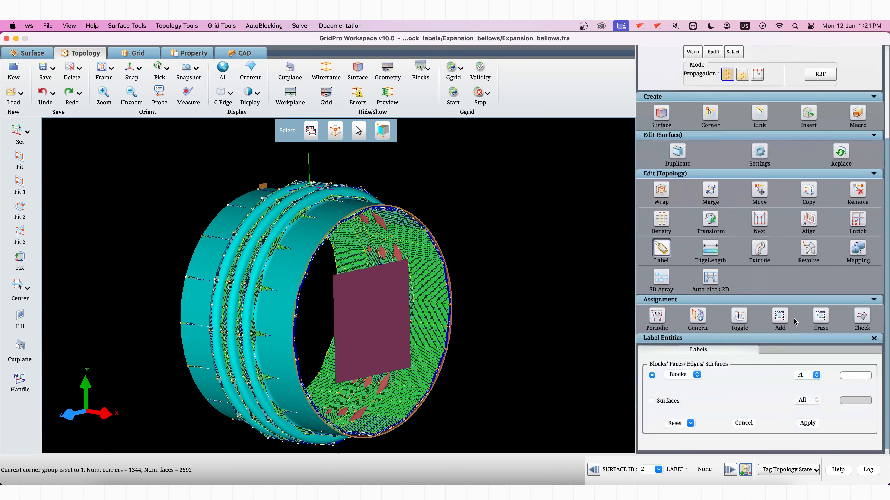
click(853, 375)
text(solid)
click(807, 423)
Step: Isolate corner group c2 and label its blocks as "fluid"
scroll(748, 259, up, 8)
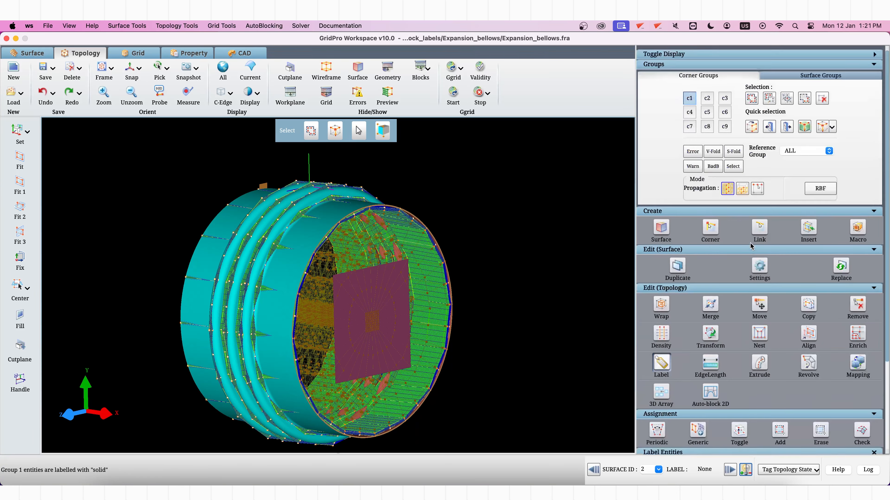
click(702, 99)
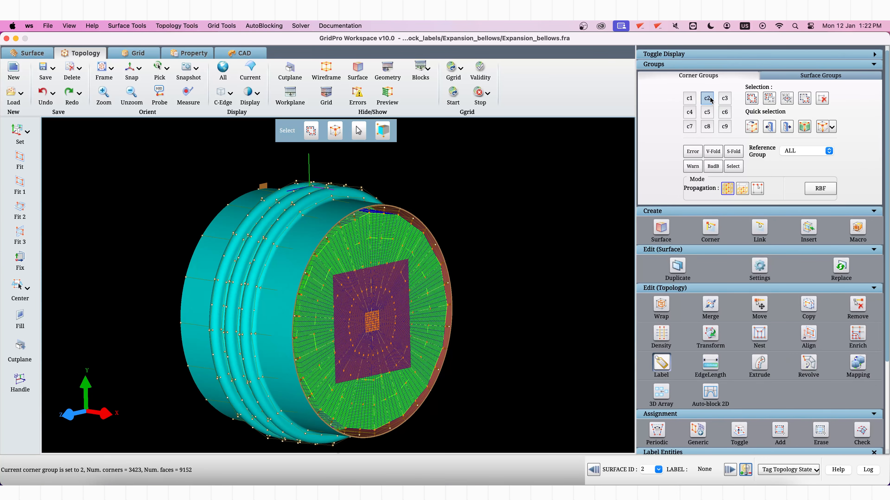
scroll(790, 387, down, 8)
click(807, 378)
click(806, 382)
double_click(855, 376)
text(fluid)
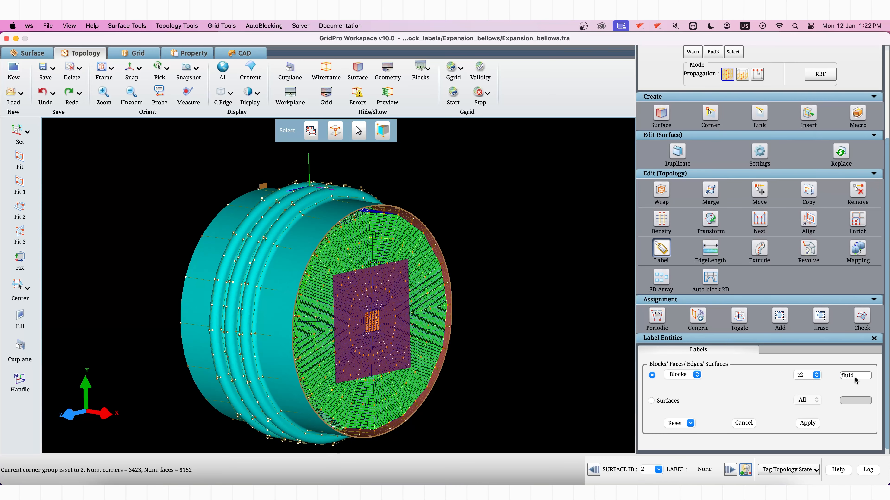
click(810, 424)
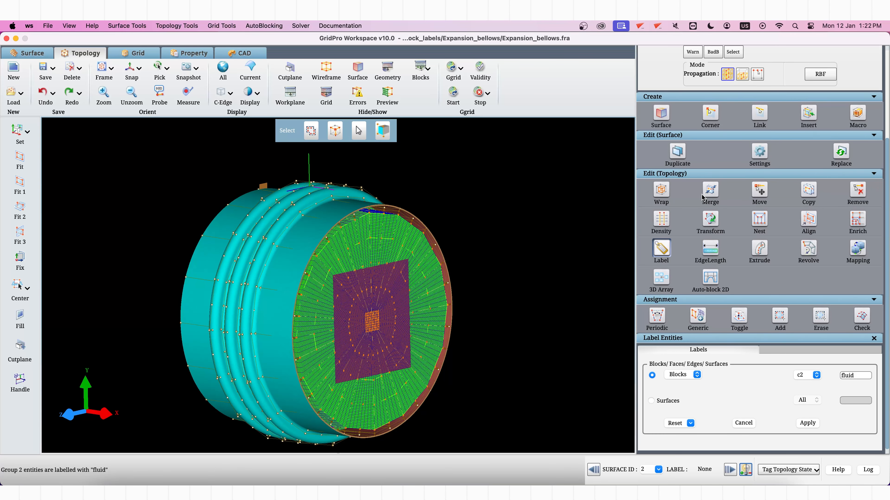
Step: Deselect corner group c2 and review the fluid and solid labels among the reference groups
scroll(702, 197, up, 3)
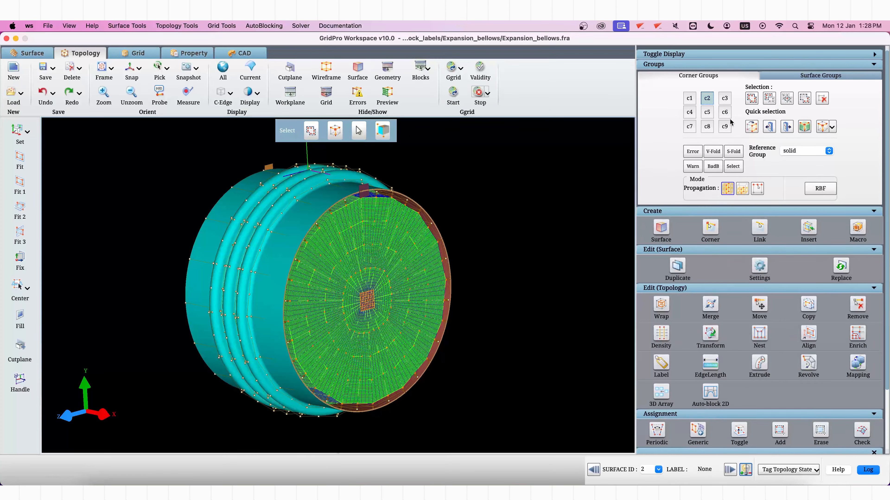
click(707, 98)
click(799, 154)
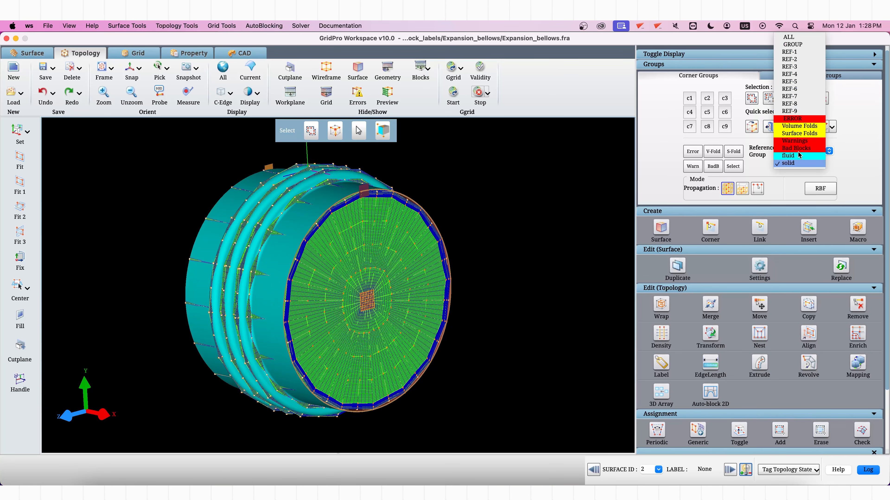
click(798, 155)
click(796, 154)
click(795, 163)
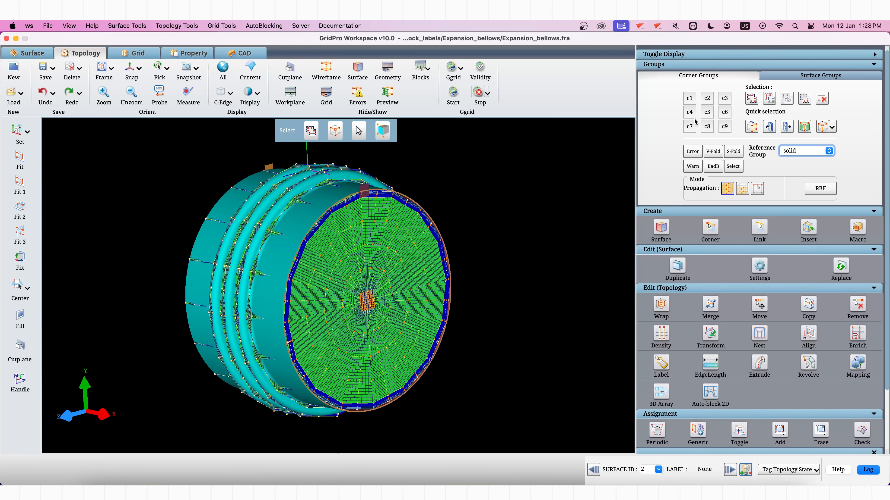
Step: Isolate corner group c4, compare the fluid and solid reference groups in it, and restore the full topology display
click(689, 112)
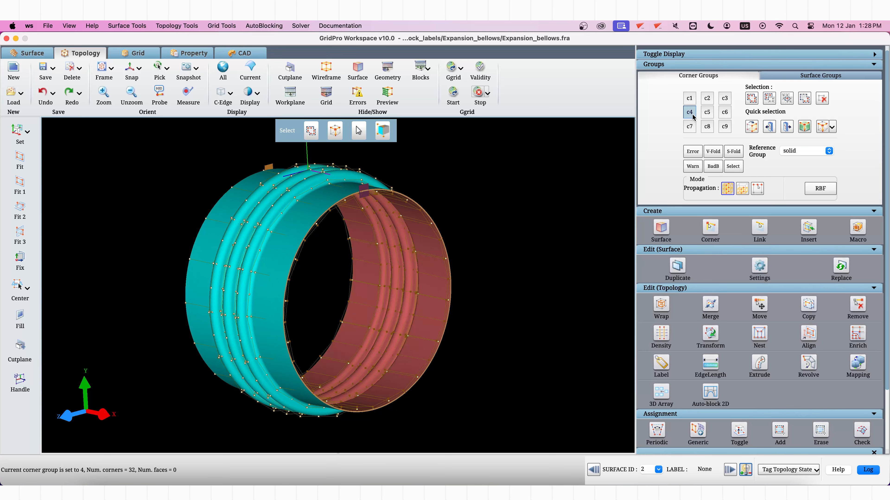
click(802, 151)
click(801, 157)
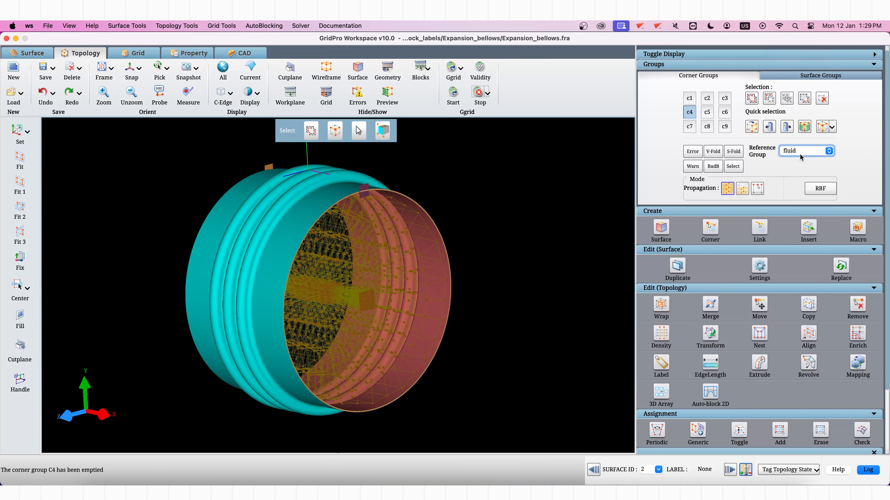
click(801, 157)
click(802, 164)
click(802, 152)
click(801, 148)
drag(522, 248, 508, 193)
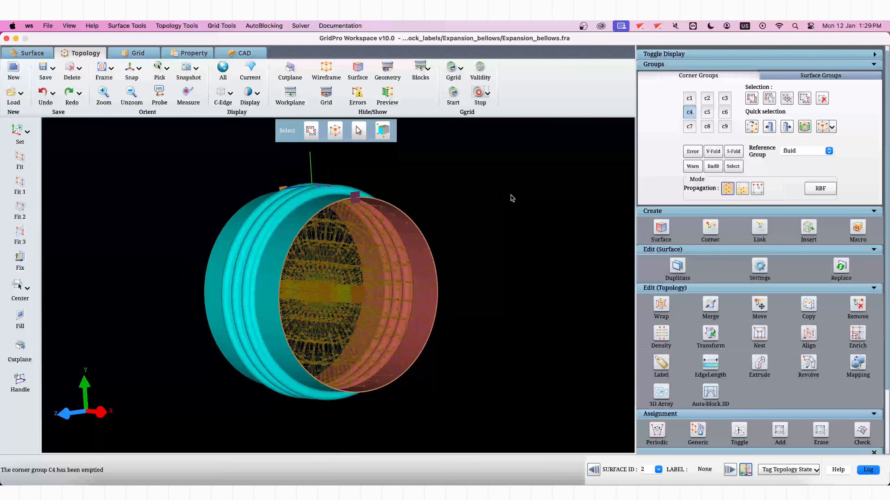
click(691, 116)
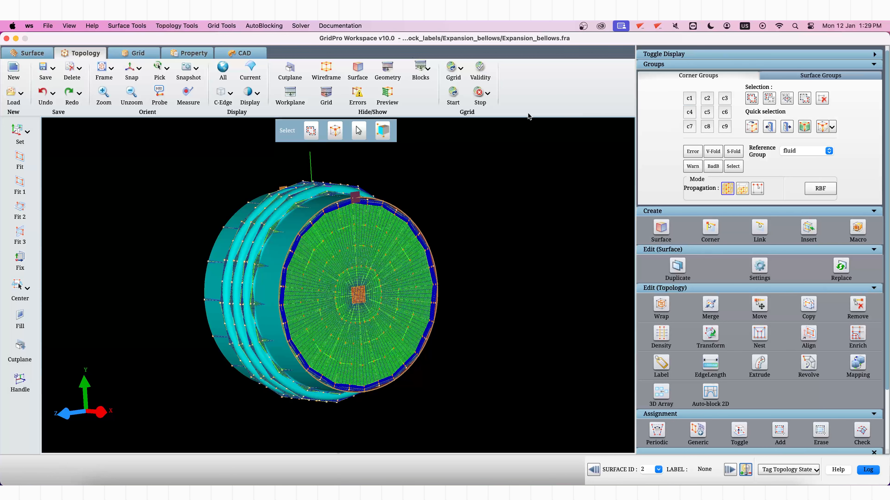
Step: Run the grid generation with the default smoothing schedule and blk.tmp as the grid output
click(453, 94)
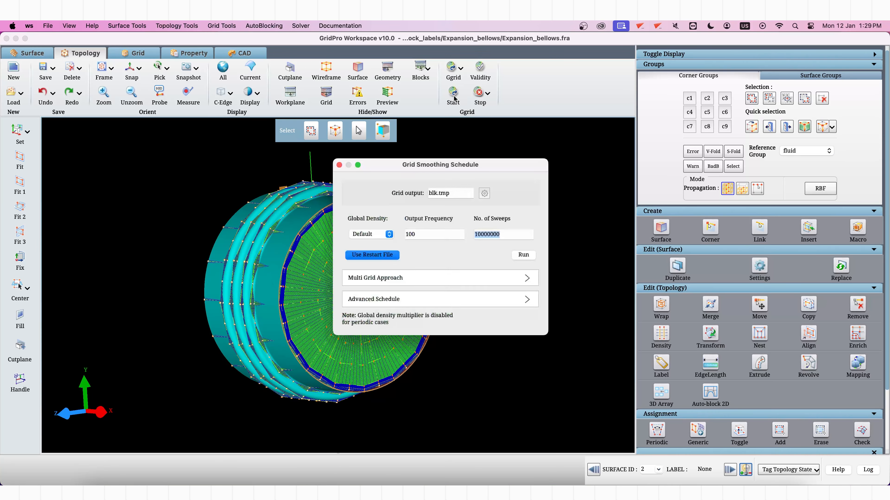
click(523, 255)
click(389, 271)
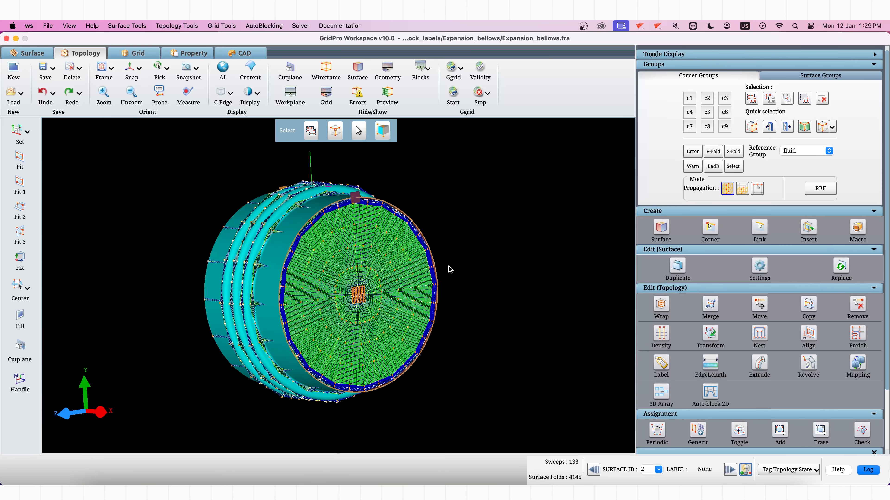
Step: Display the generated grid without the workplane and update it by loading the modified block structure over the current grid
click(123, 56)
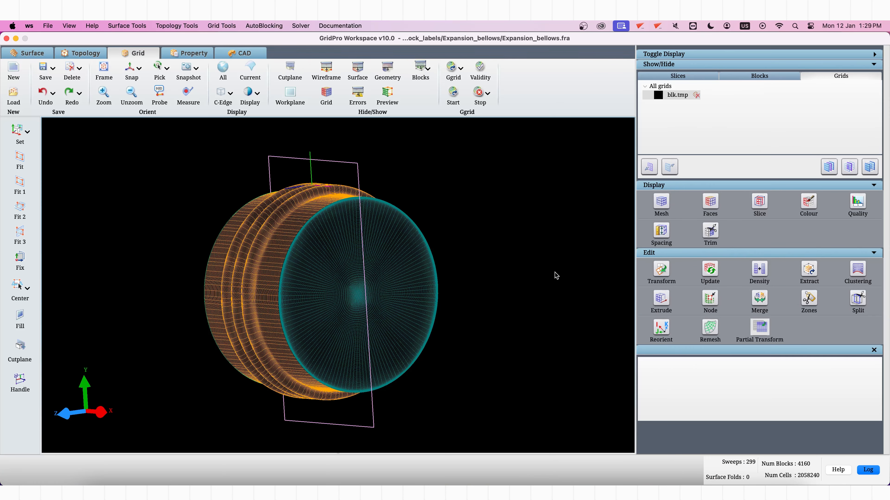
click(287, 94)
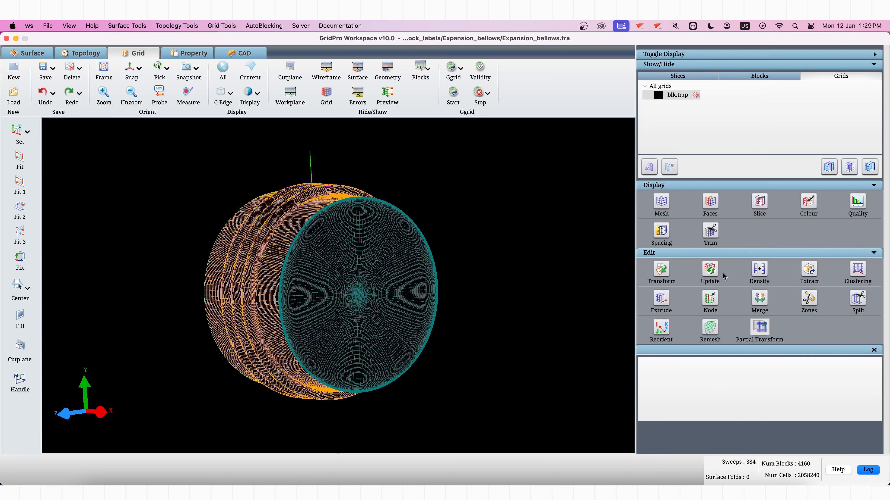
click(711, 269)
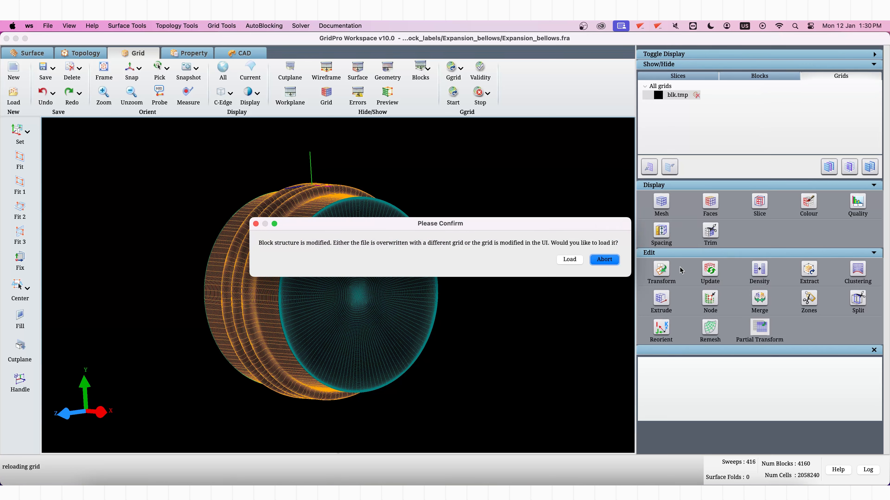
click(574, 260)
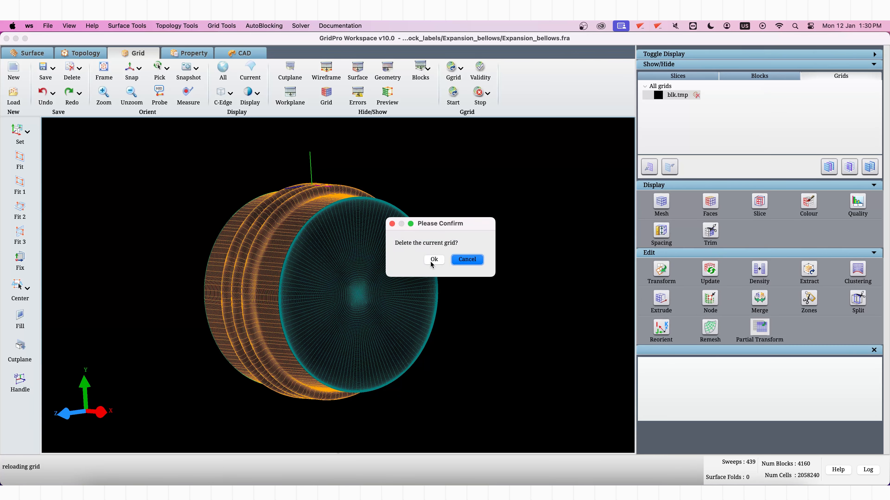
click(434, 261)
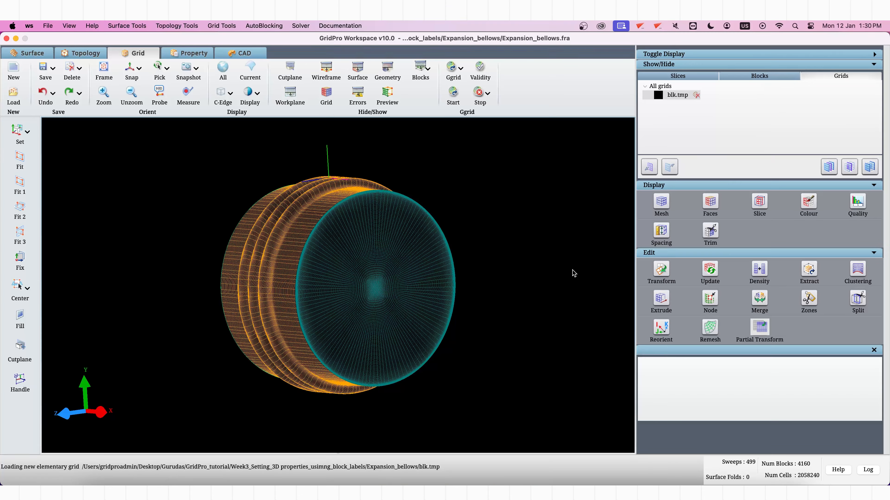
Step: Examine the grid quality for negative folds and the average and maximum skew
click(864, 205)
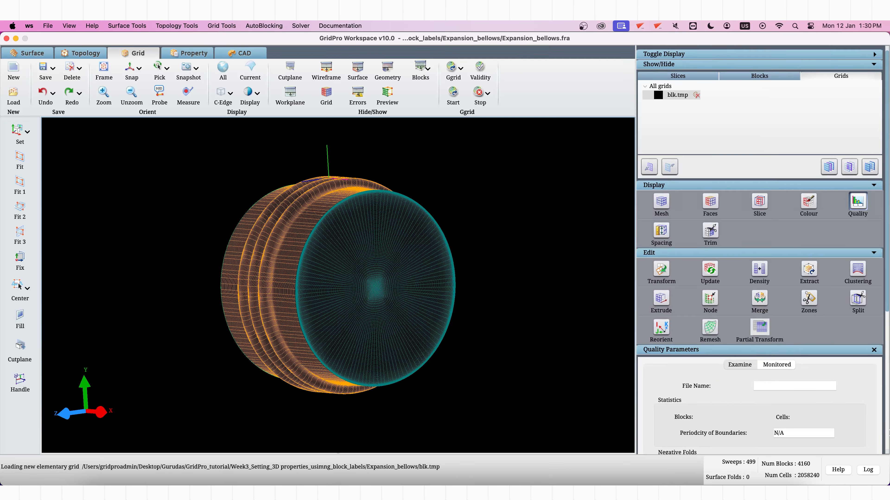
scroll(866, 419, down, 10)
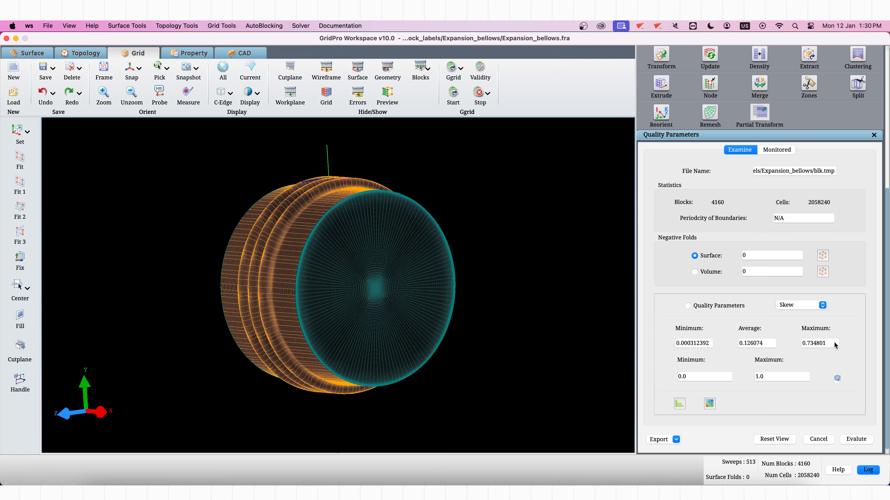
drag(762, 346, 738, 350)
drag(840, 345, 801, 349)
click(854, 330)
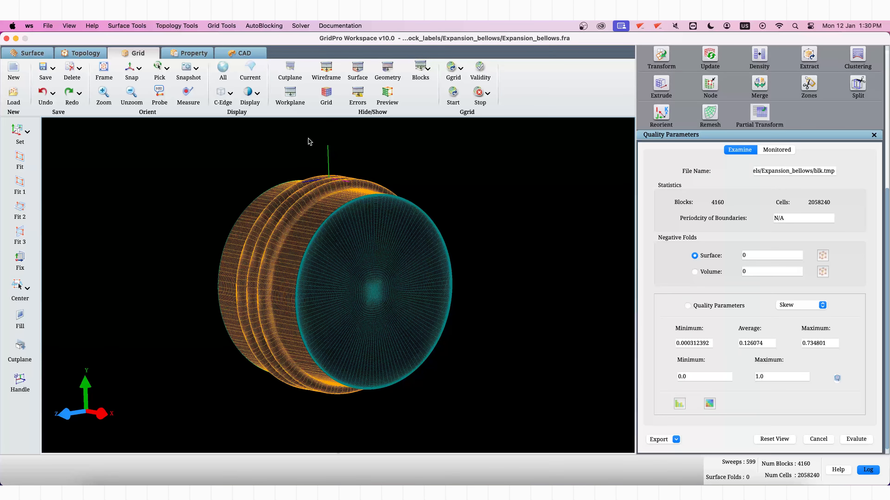
Step: Open the 3D properties and isolate the solid and fluid property blocks in turn to check the labelled regions
click(192, 54)
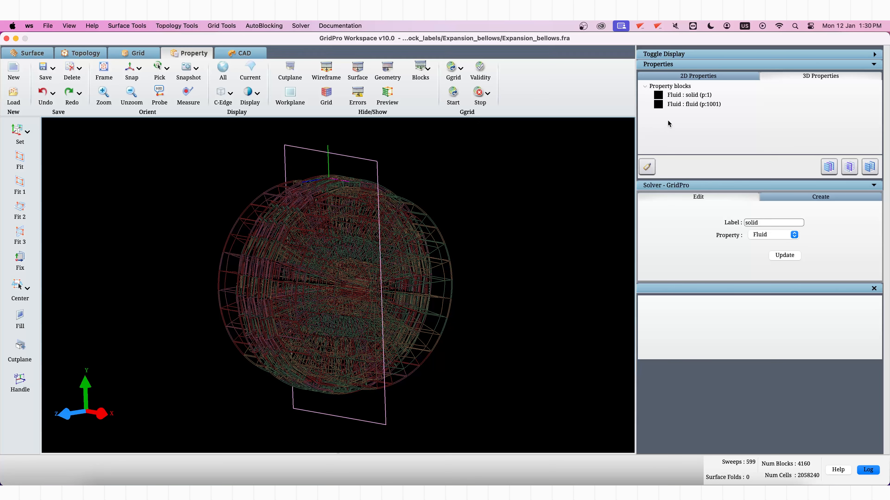
click(675, 96)
click(849, 167)
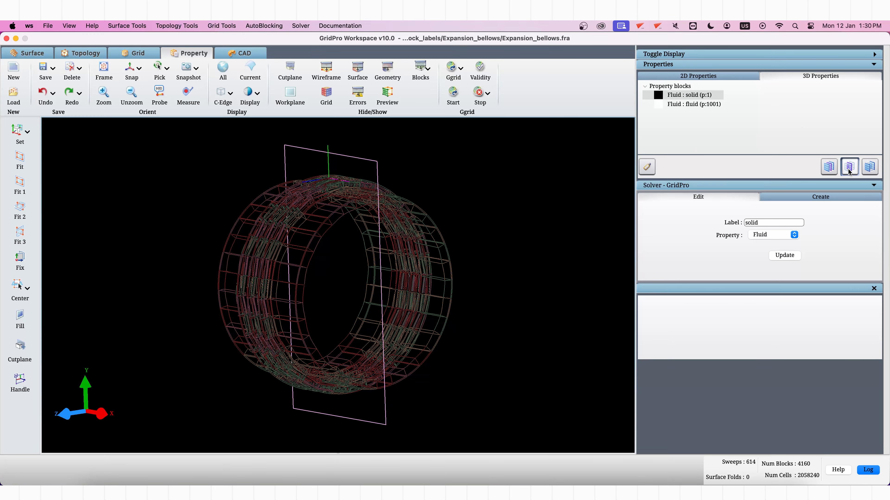
click(686, 104)
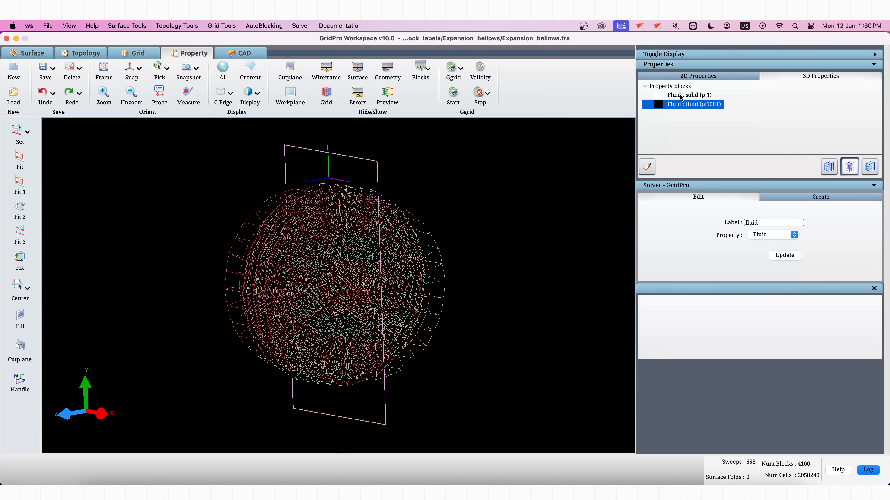
click(681, 96)
drag(558, 251, 448, 231)
click(130, 67)
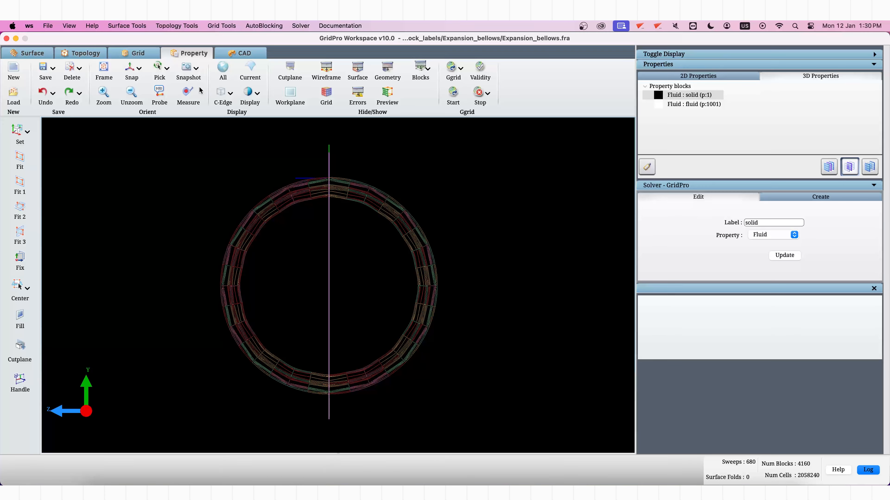
click(290, 94)
click(687, 105)
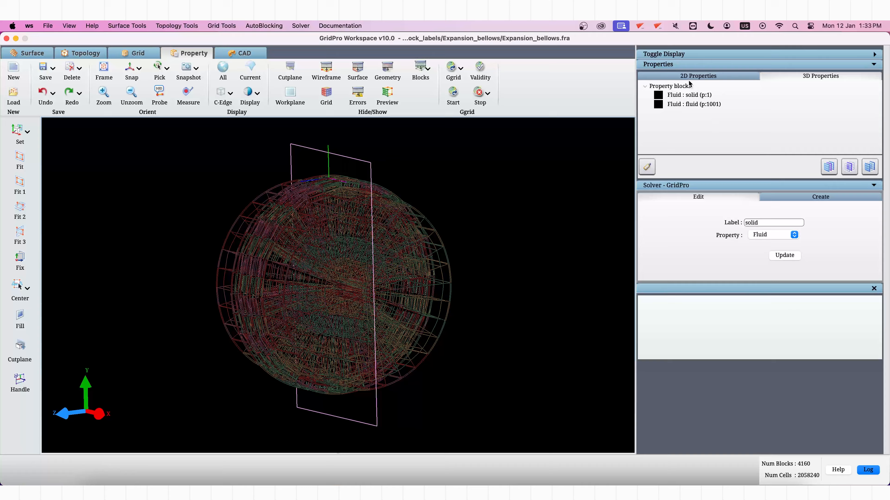
Step: Isolate the wall property sheets 1002, 2002 and 3002 in turn in the 2D properties, and show all sheets again
click(688, 80)
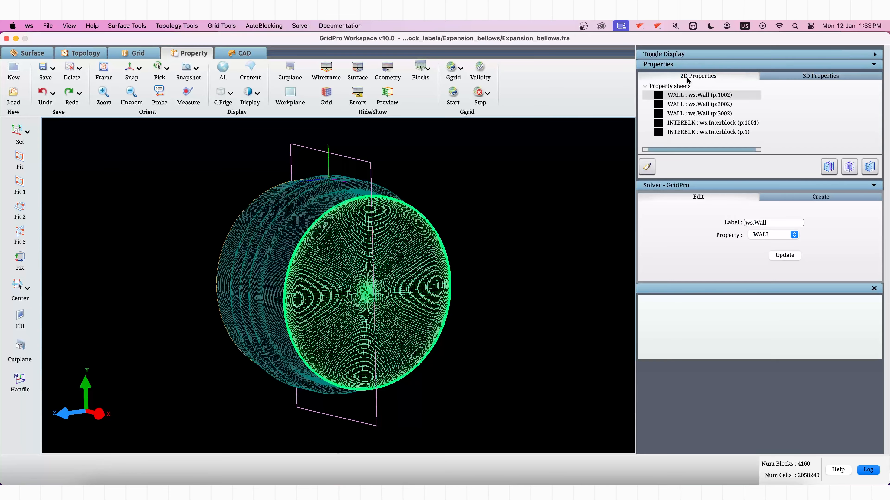
click(690, 96)
click(849, 167)
click(706, 104)
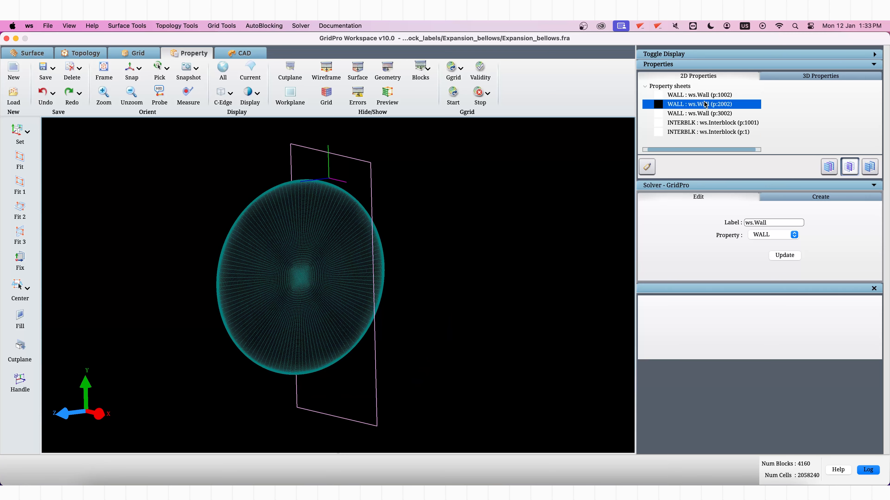
click(705, 114)
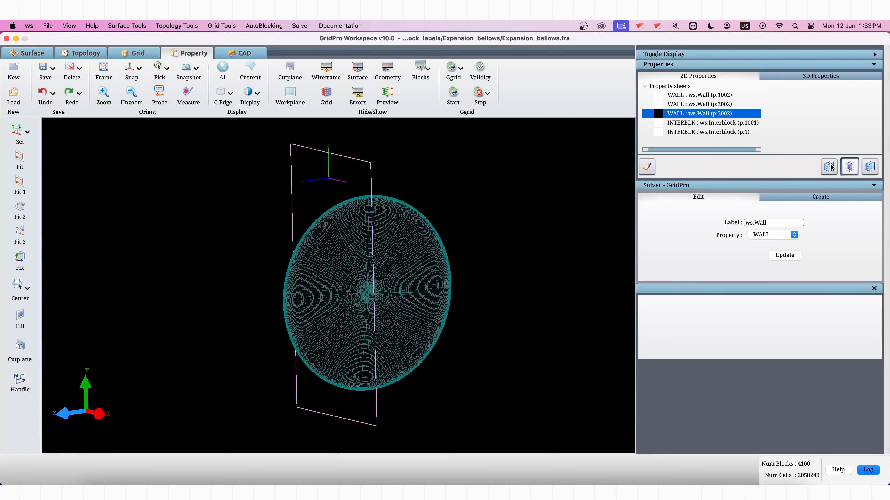
double_click(773, 225)
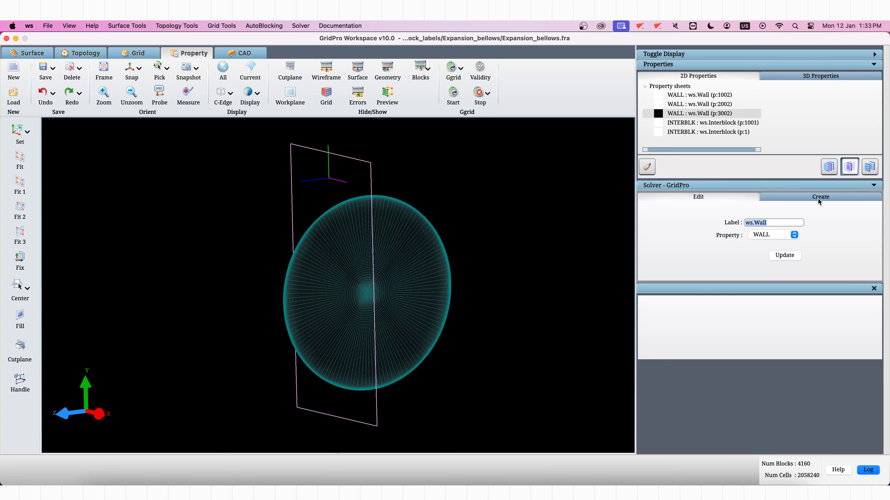
click(824, 174)
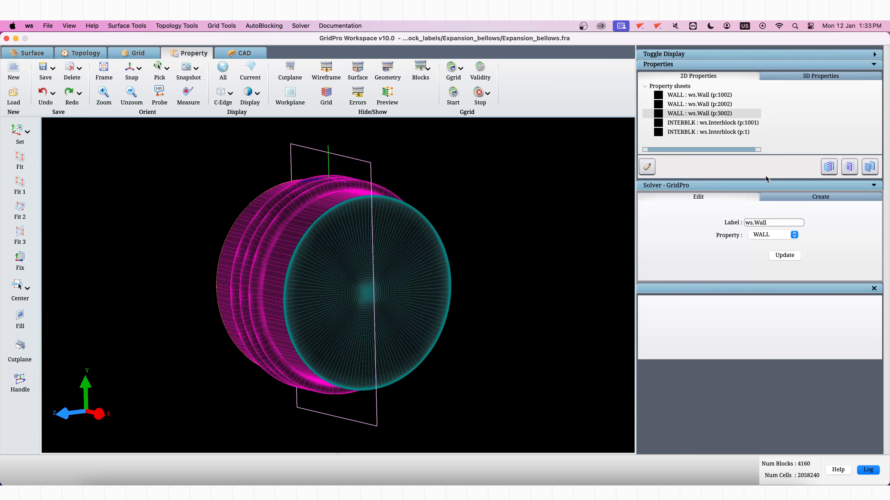
Step: Look through the available grid export formats down to OpenFOAM and leave without exporting
click(44, 25)
mouse_move(80, 81)
mouse_move(165, 92)
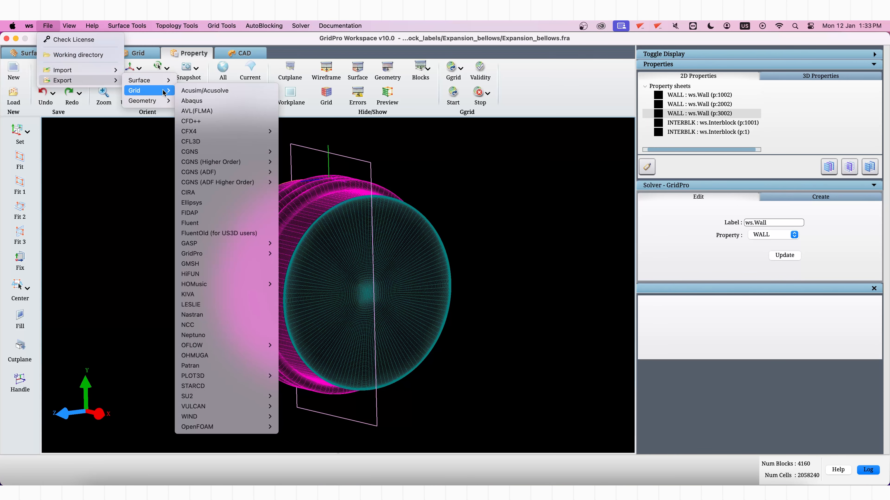
mouse_move(254, 430)
click(471, 377)
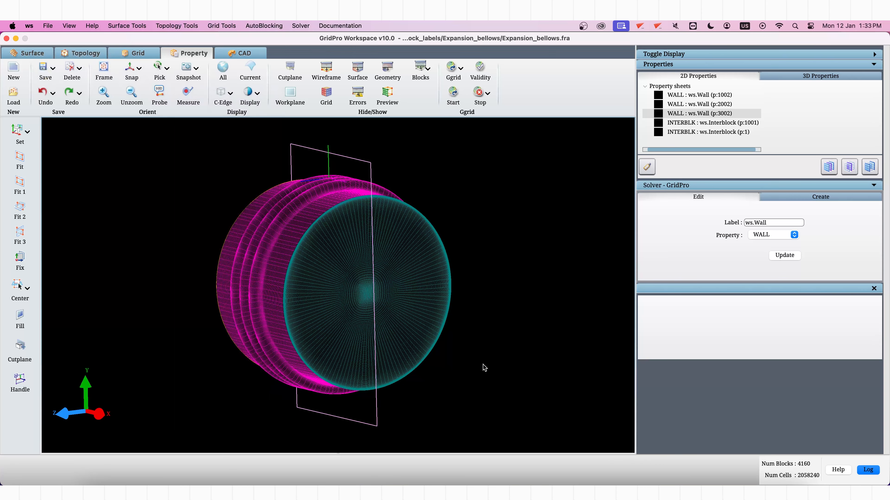